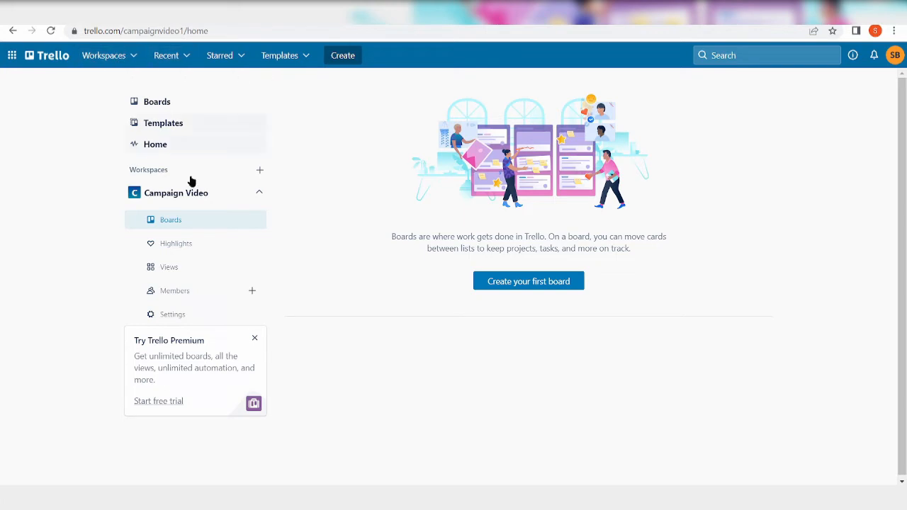
- Examine the available workspaces, recent boards, starred boards and top board templates
left_click(109, 54)
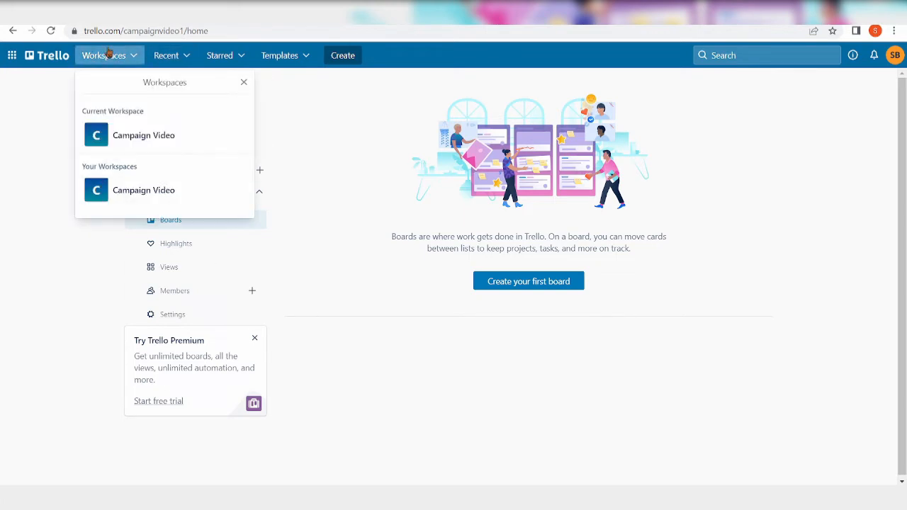
left_click(35, 163)
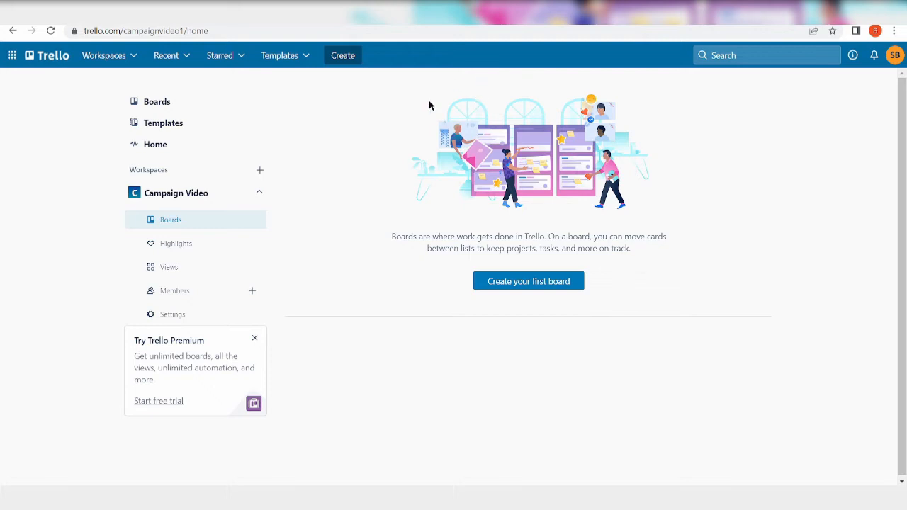
left_click(135, 55)
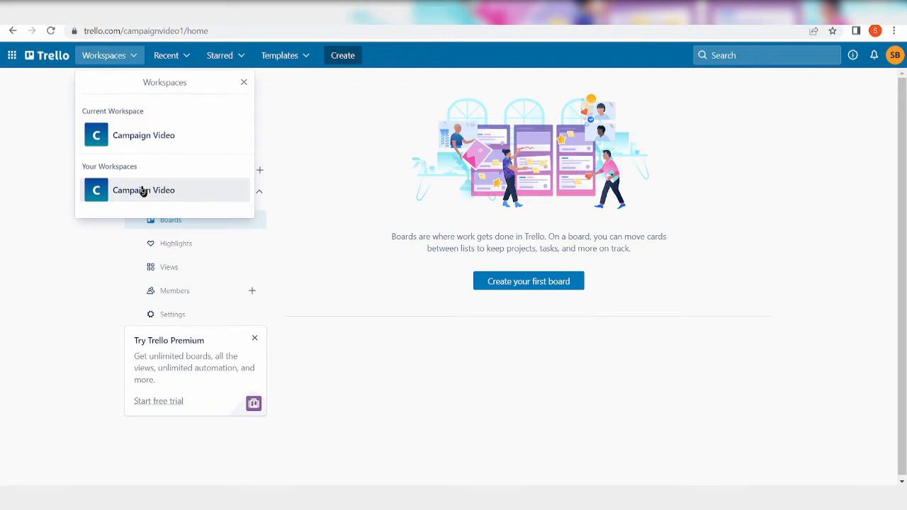
left_click(6, 182)
left_click(176, 57)
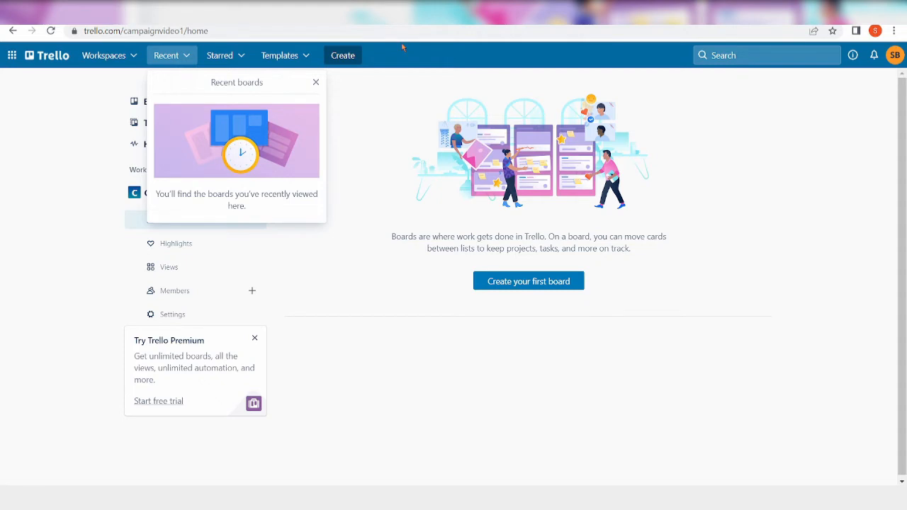
left_click(394, 75)
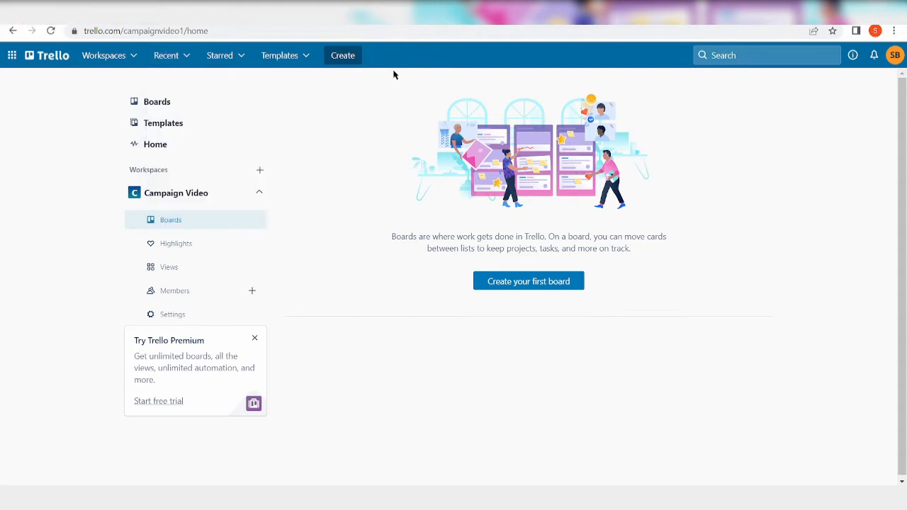
left_click(239, 57)
left_click(293, 64)
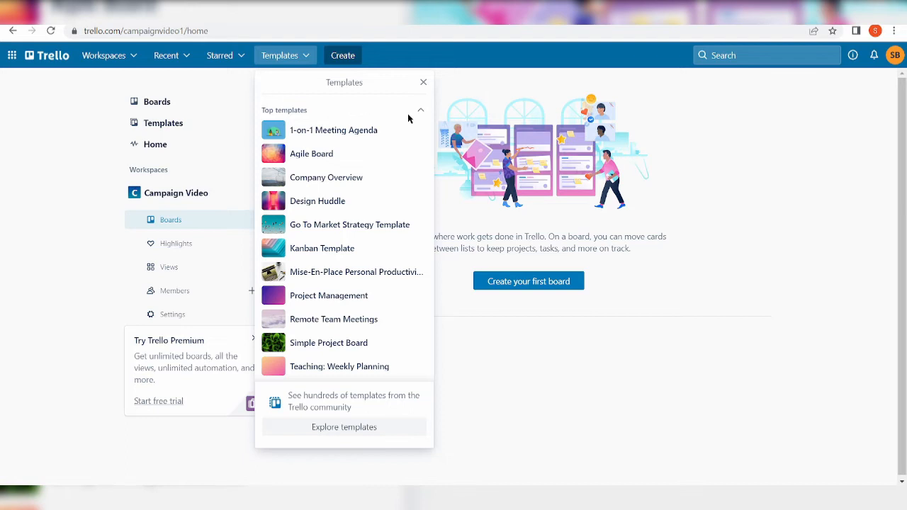
left_click(474, 60)
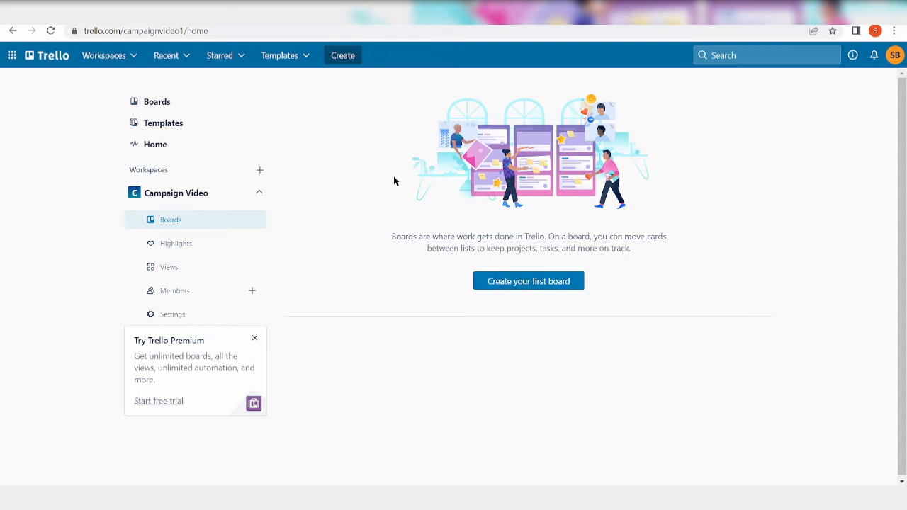
- Create a board titled Footage Tasks with Workspace visibility and the blue snowy mountain photo as its background
left_click(513, 287)
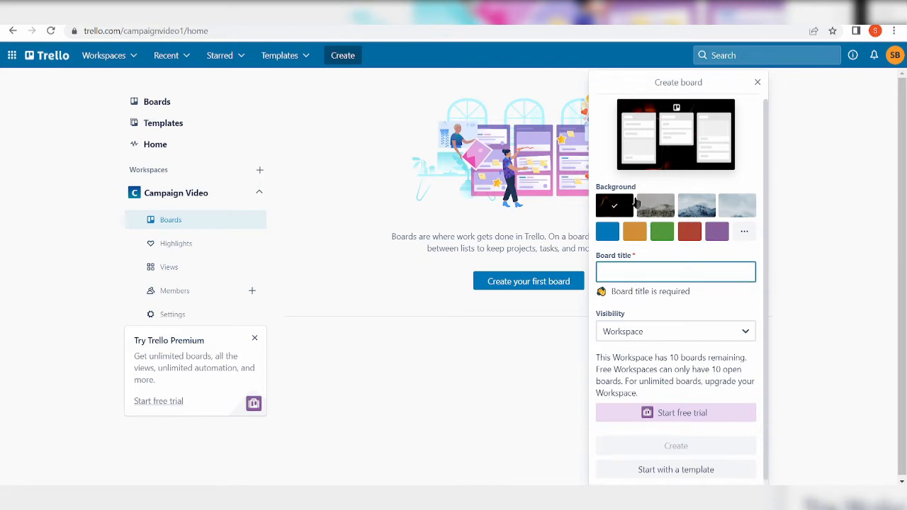
left_click(617, 268)
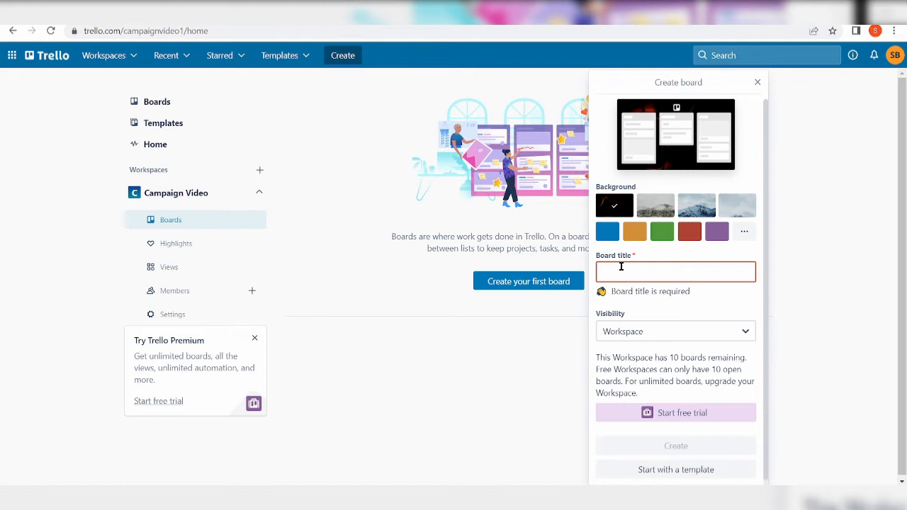
type("Footag")
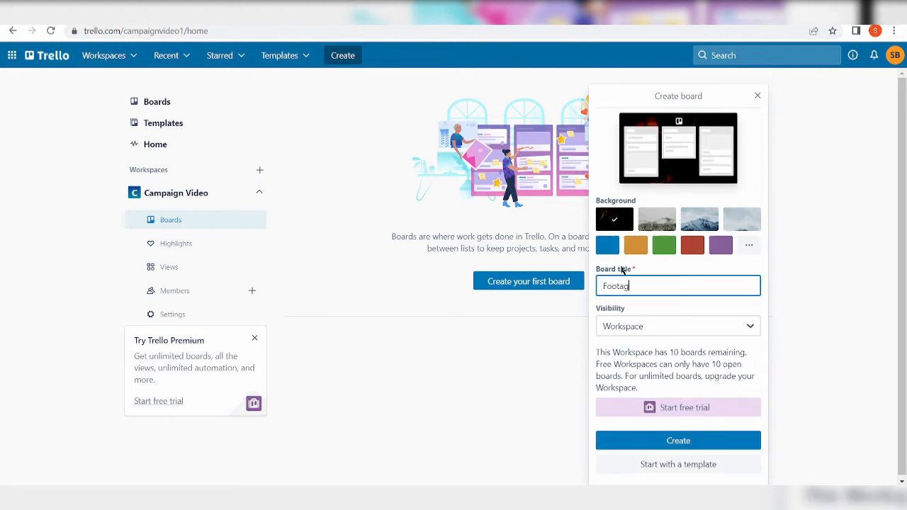
type("e Tasks")
left_click(630, 330)
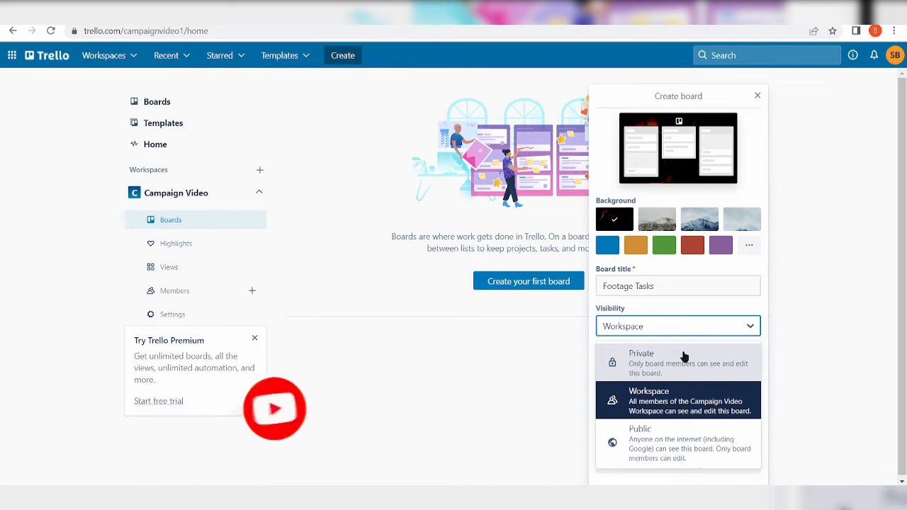
left_click(652, 398)
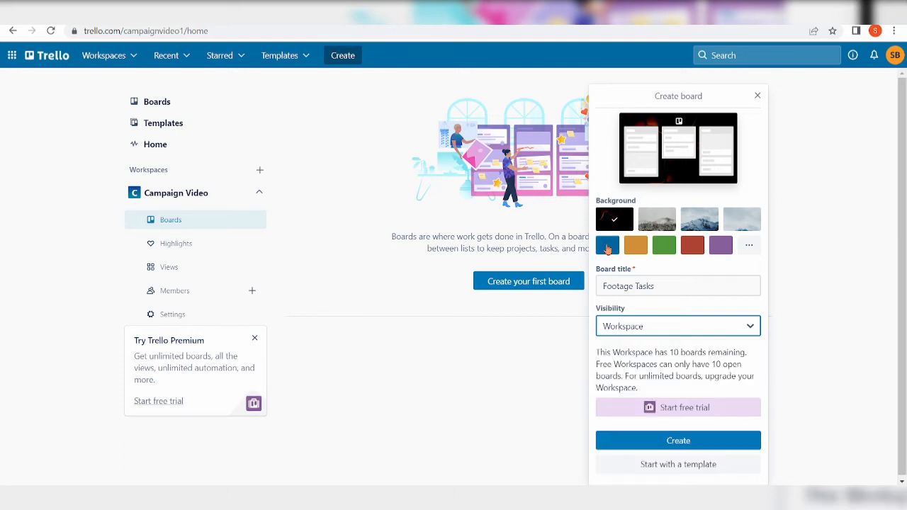
left_click(699, 222)
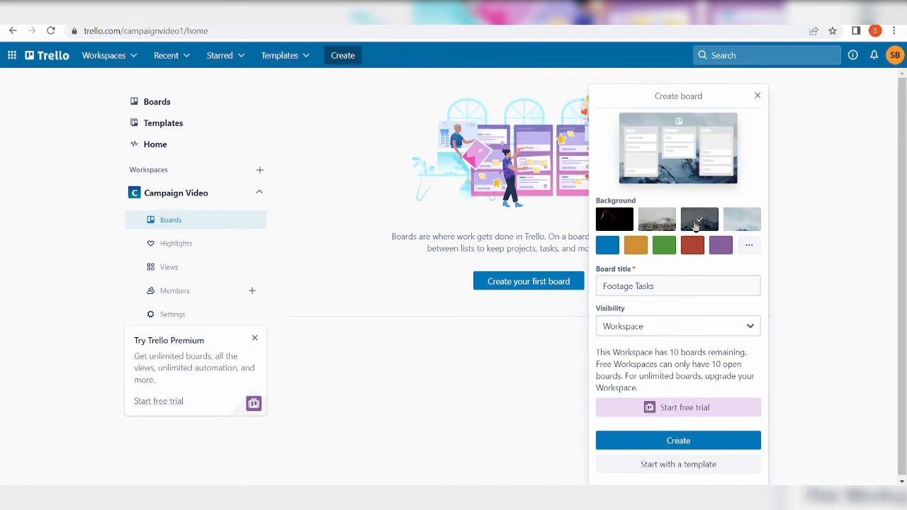
left_click(691, 440)
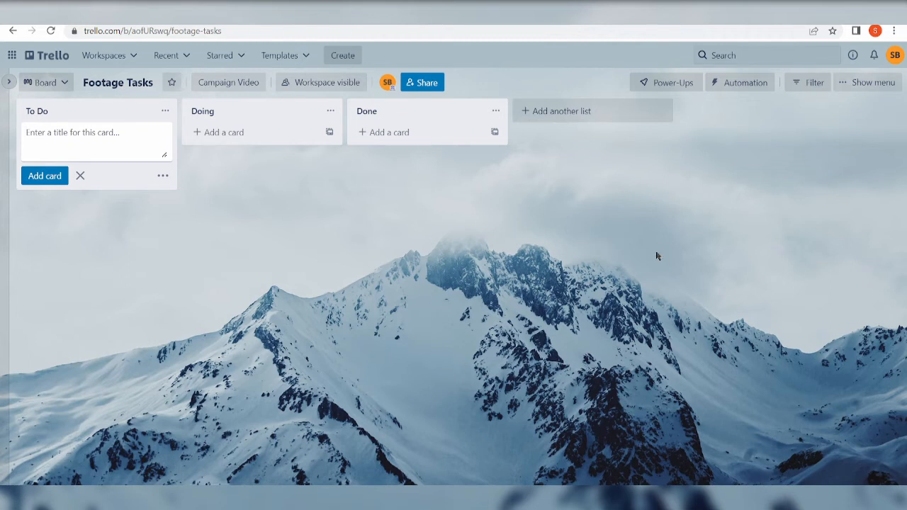
left_click(63, 84)
left_click(432, 360)
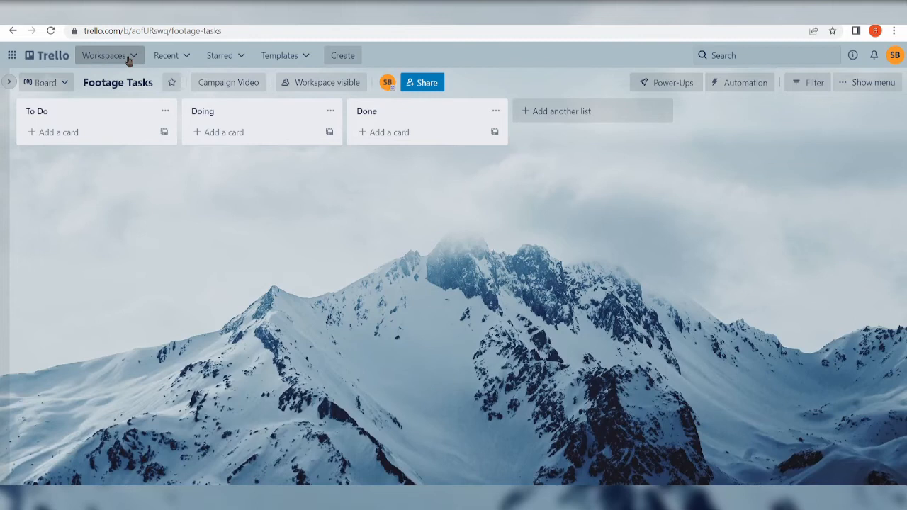
left_click(129, 61)
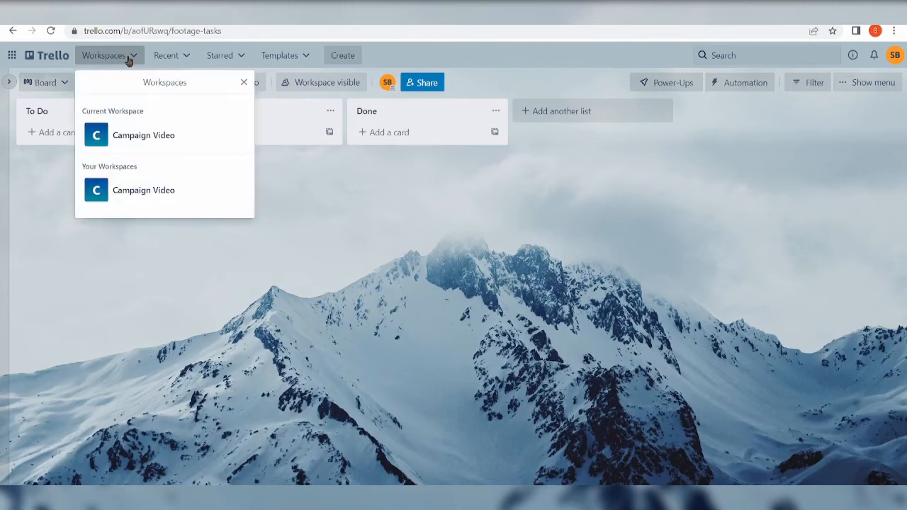
left_click(389, 249)
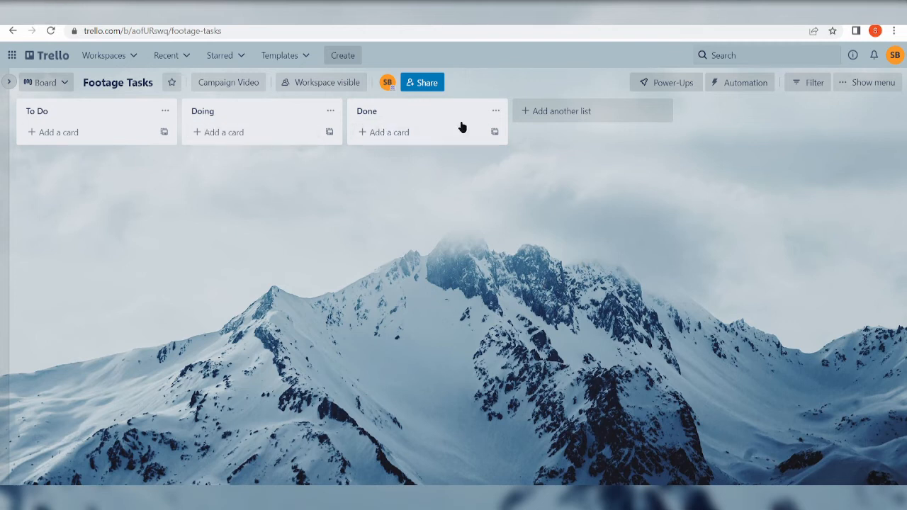
- Rename the To Do list as Conceptualizing and the Doing list as Shooting
left_click(523, 113)
left_click(62, 114)
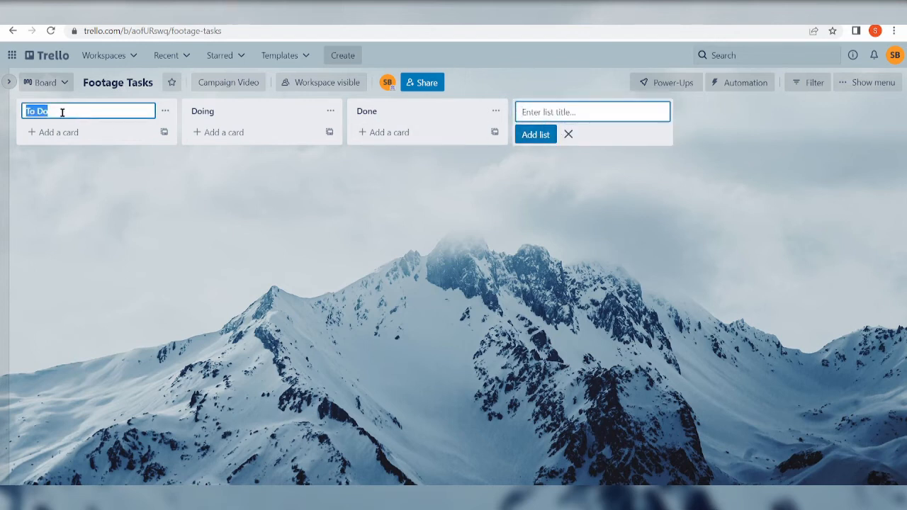
key("BackSpace")
type("Conceptualizing")
left_click(217, 113)
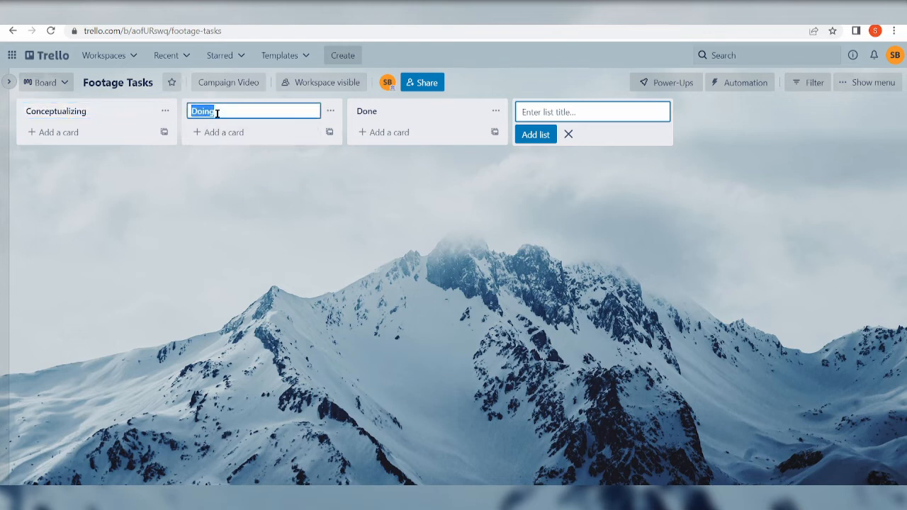
type("Shooting")
- Rename the Done list as editing
left_click(365, 112)
key("BackSpace")
type("editing")
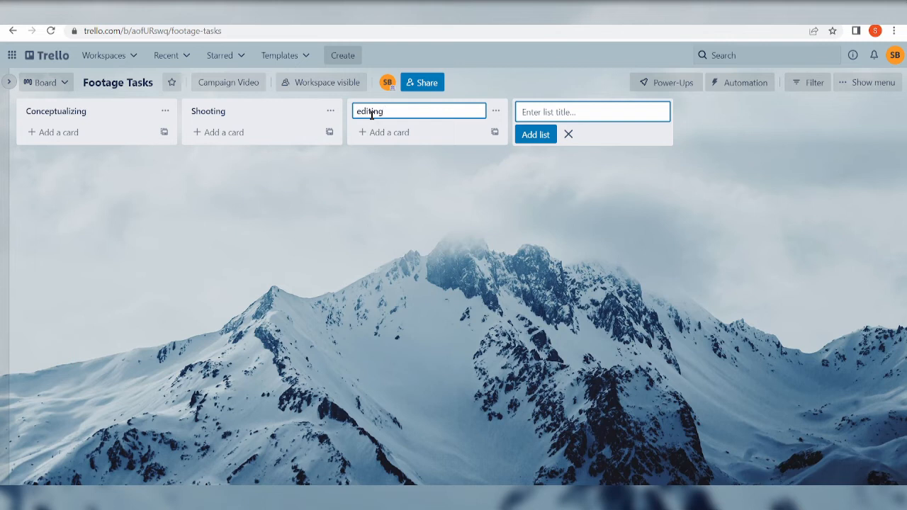
key("Return")
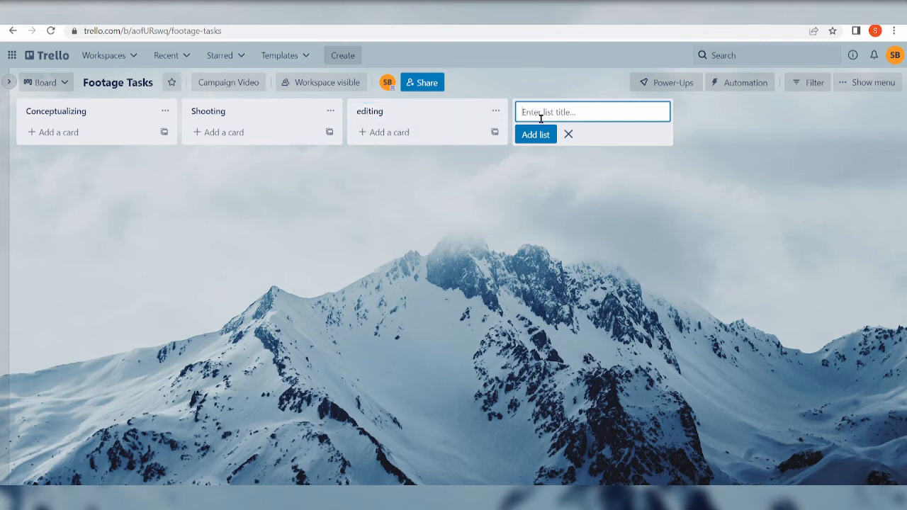
- Enter Submssion as the title for a new fourth list
type("submission")
key("BackSpace")
type("S")
- Capitalize the first letter of the third list's name so it reads Editing
left_click(362, 113)
left_click(362, 113)
key("BackSpace")
type("E")
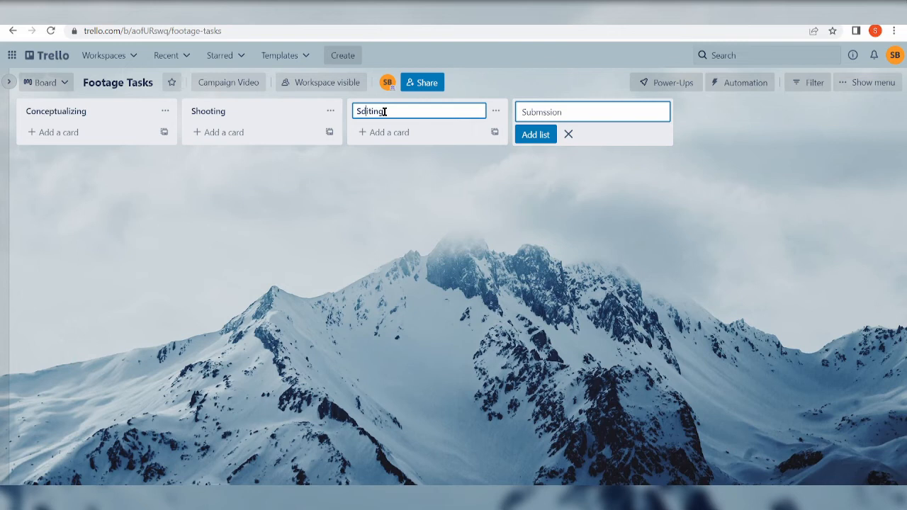
key("BackSpace")
type("E")
key("Return")
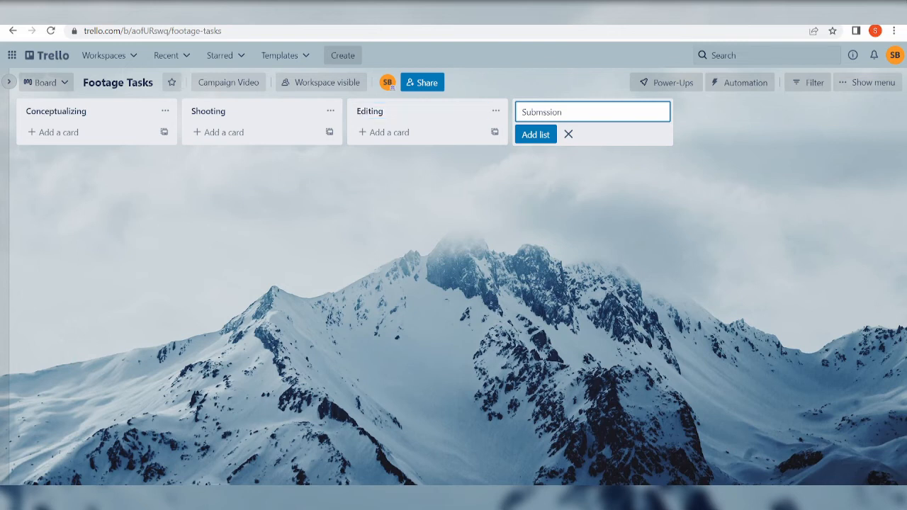
left_click(384, 112)
- Add the fourth list to the board with its drafted title Submssion
left_click(618, 184)
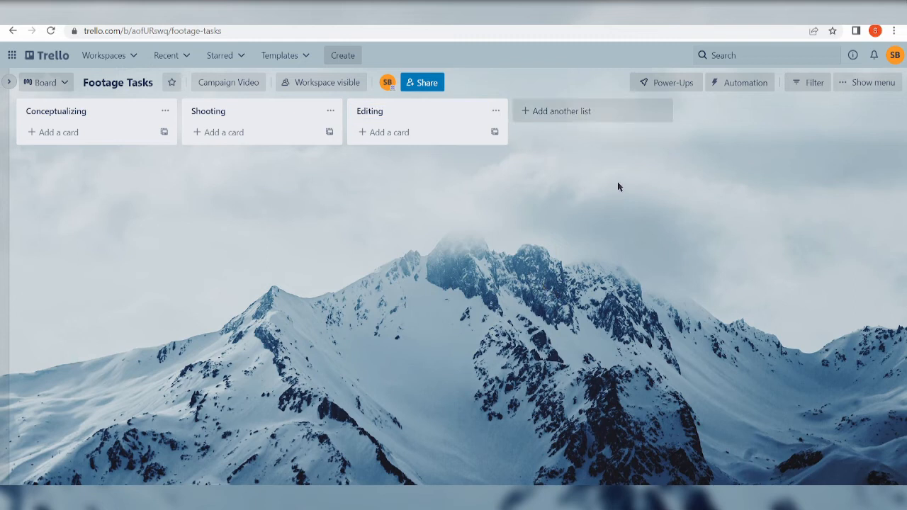
left_click(560, 113)
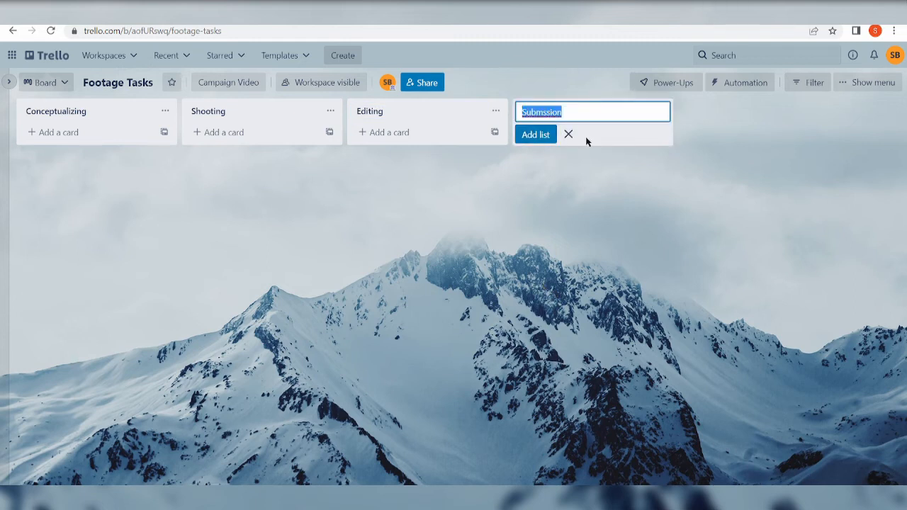
left_click(757, 144)
left_click(531, 113)
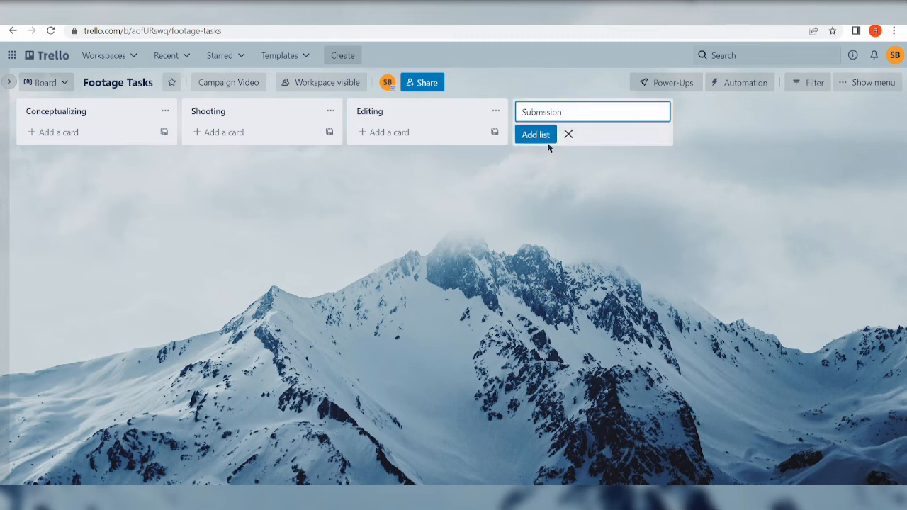
left_click(540, 136)
left_click(765, 199)
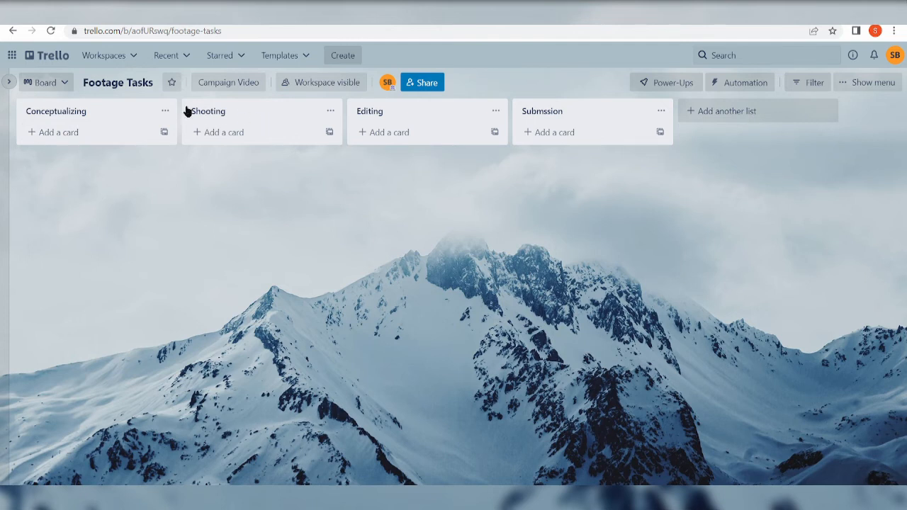
- Add a card titled Cliff footages with wind sounds to the Conceptualizing list
left_click(59, 137)
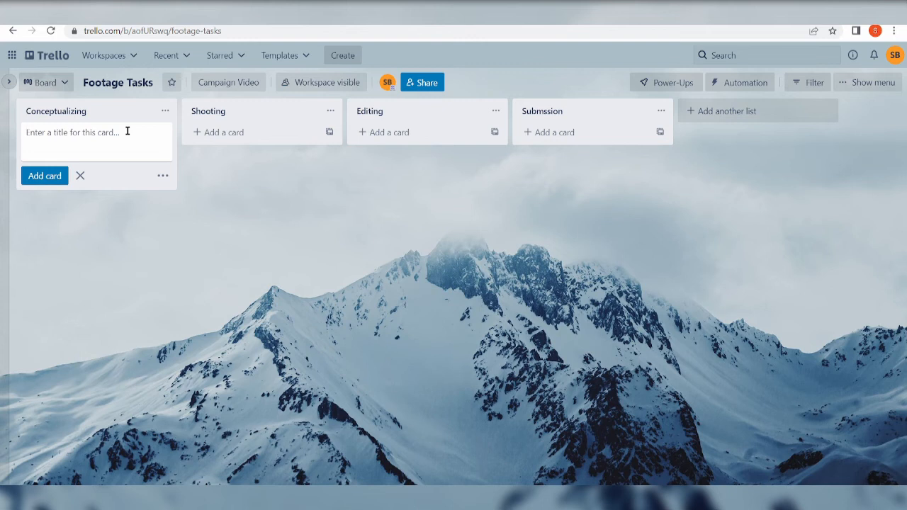
type("Cliff footages with wind sounds")
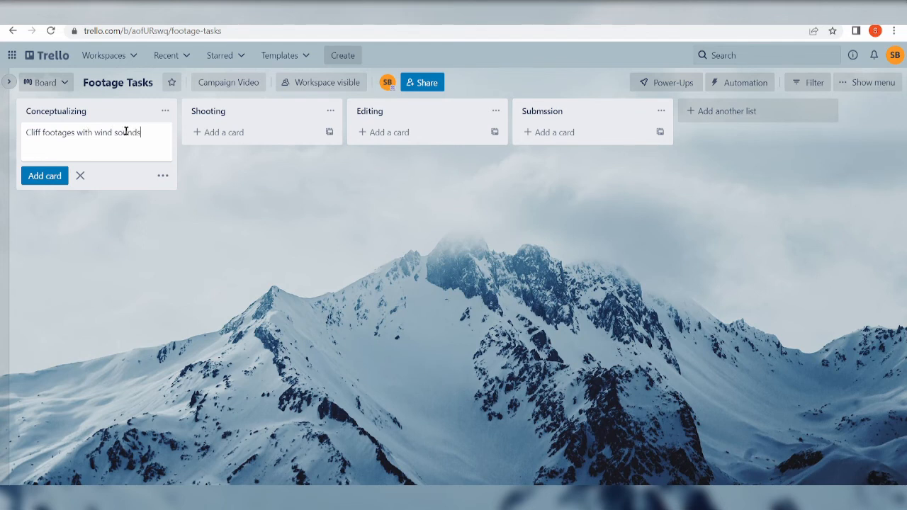
left_click(55, 178)
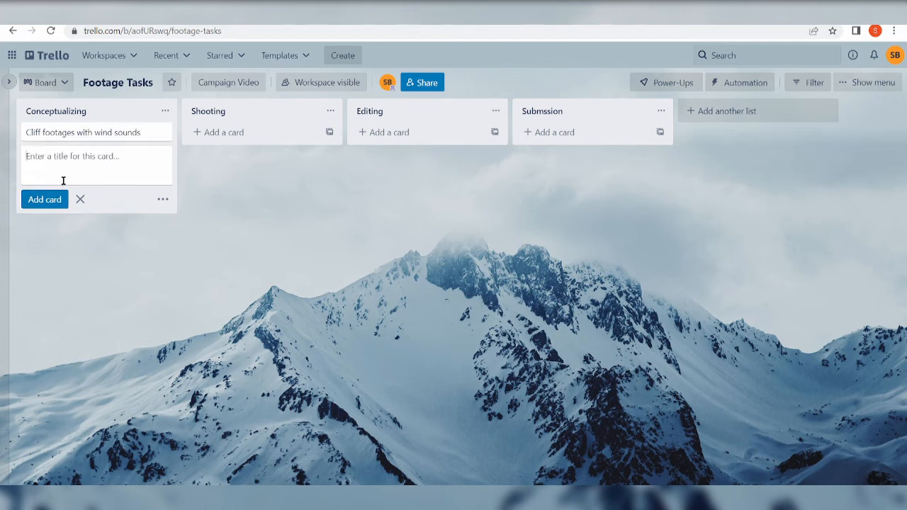
left_click(160, 134)
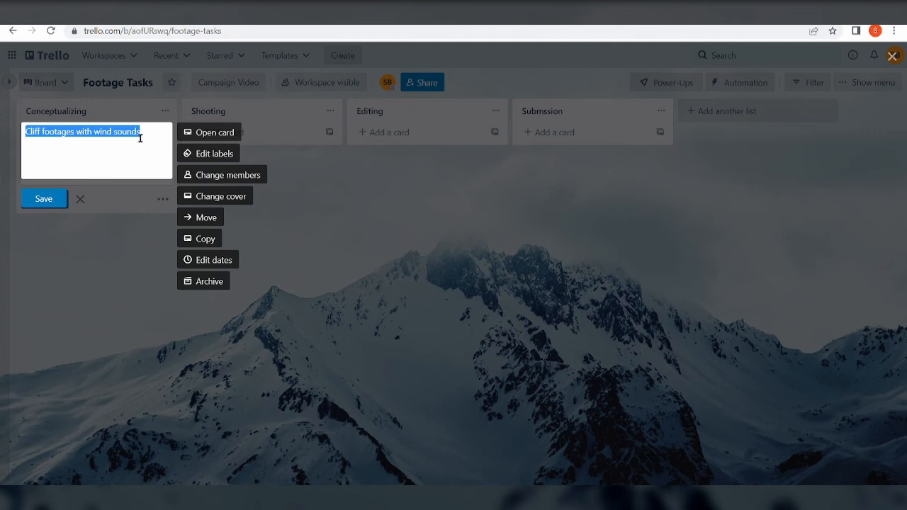
left_click(167, 112)
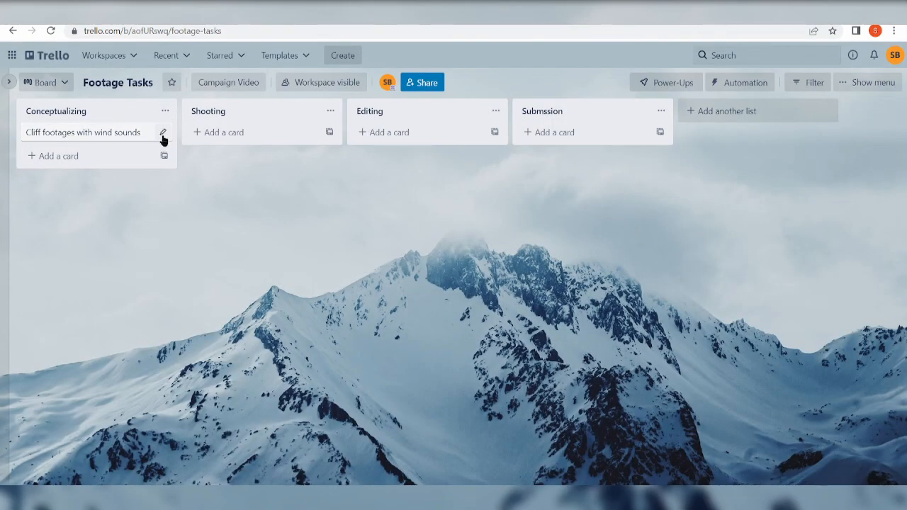
left_click(162, 134)
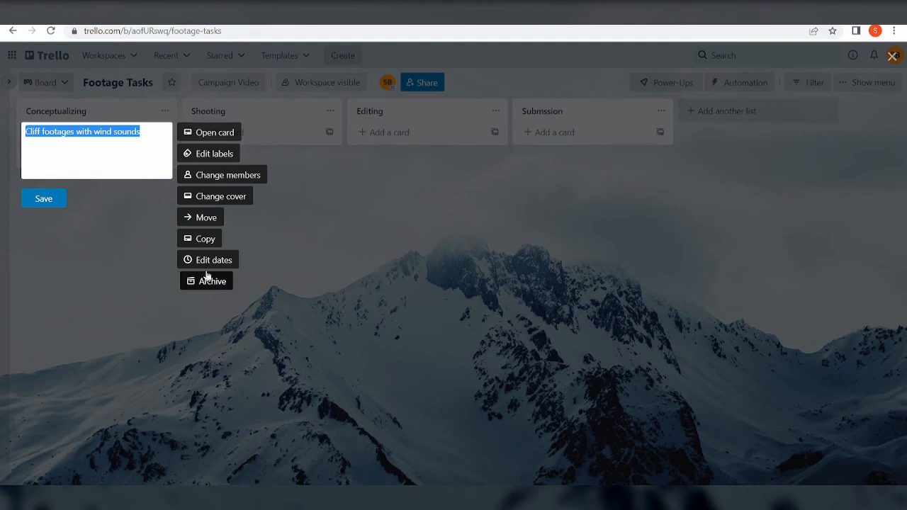
left_click(162, 249)
- Move the Cliff footages with wind sounds card from the Conceptualizing list to the Shooting list
left_click_drag(114, 131, 69, 128)
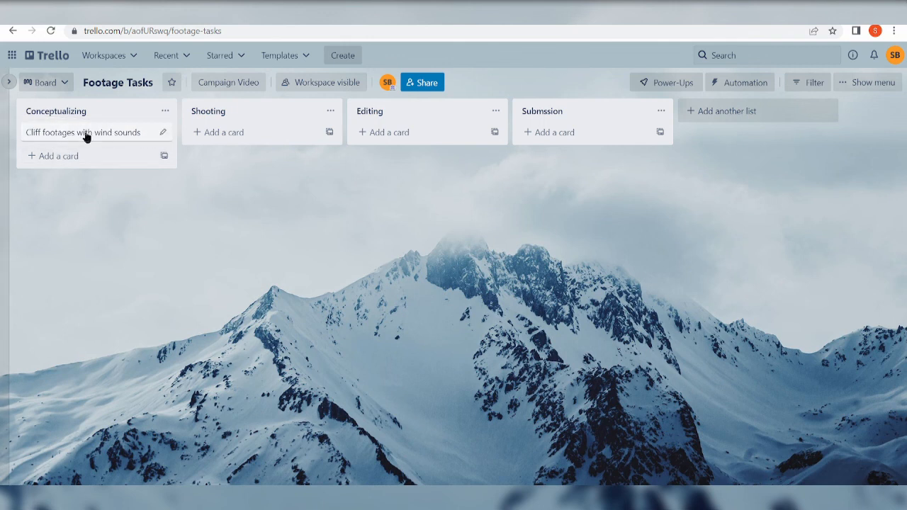
left_click_drag(85, 138, 263, 127)
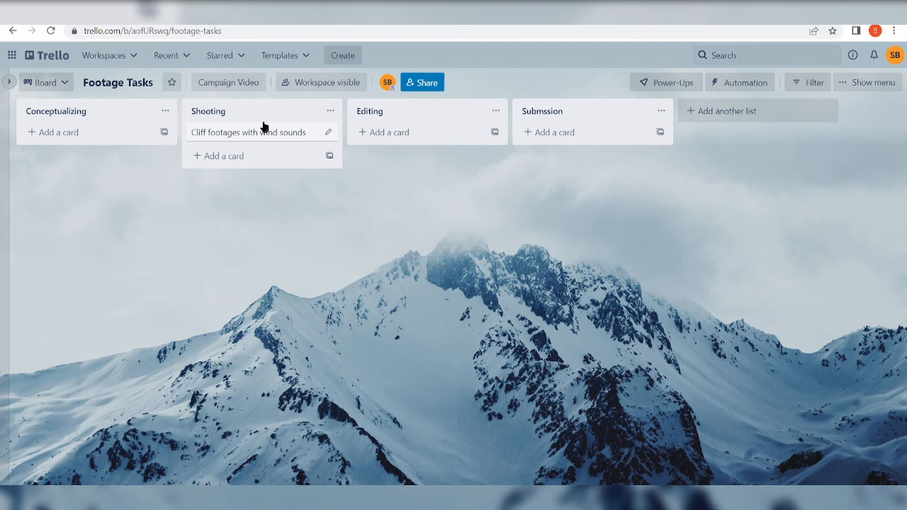
- View the custom automation rule page from the Conceptualizing list's actions and return to the Footage Tasks board
left_click(159, 110)
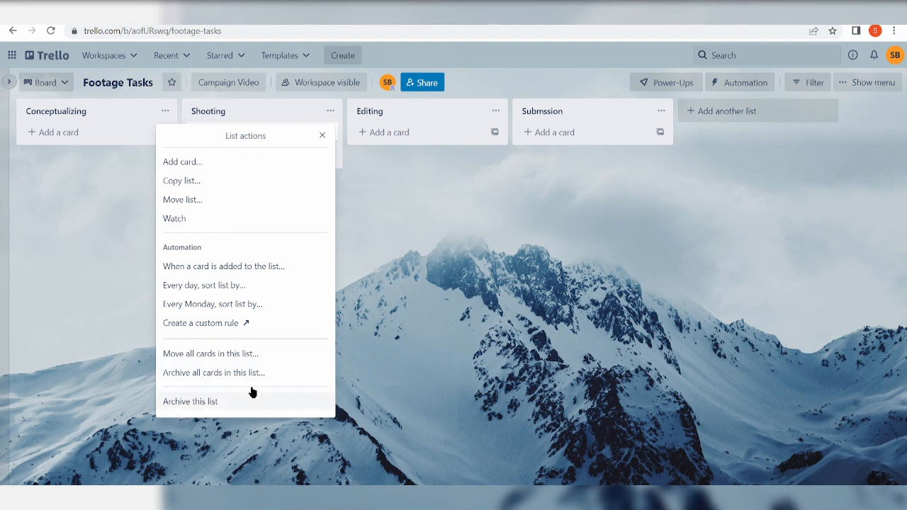
left_click(213, 325)
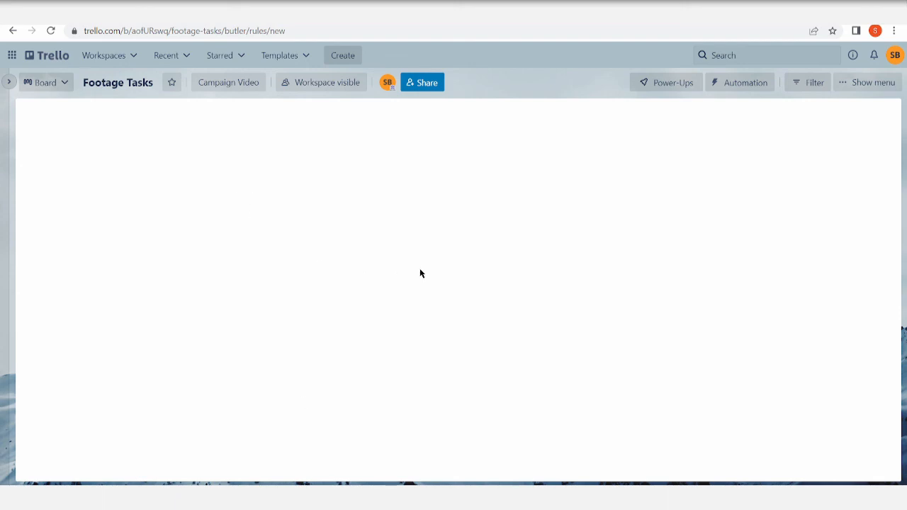
left_click(13, 31)
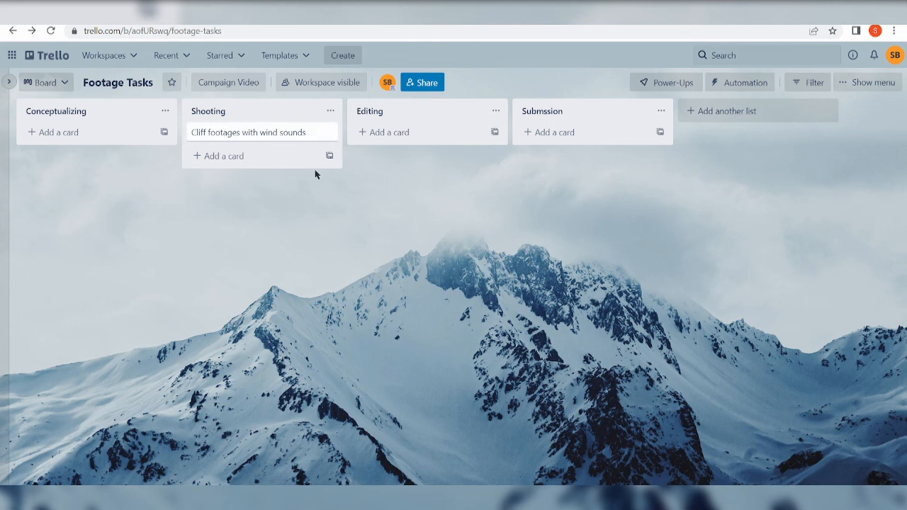
- Move the Cliff footages with wind sounds card back to Conceptualizing and from there through Editing into the Submssion list
left_click_drag(279, 137, 168, 174)
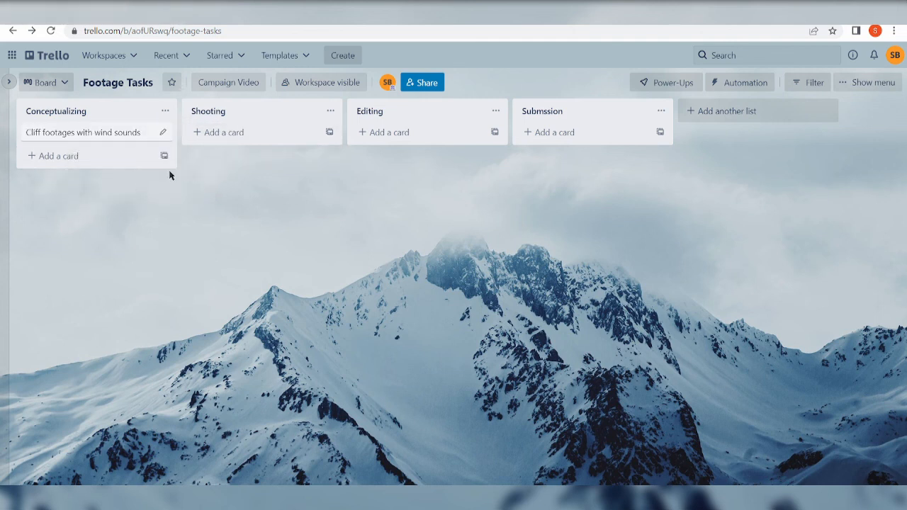
left_click_drag(108, 140, 446, 142)
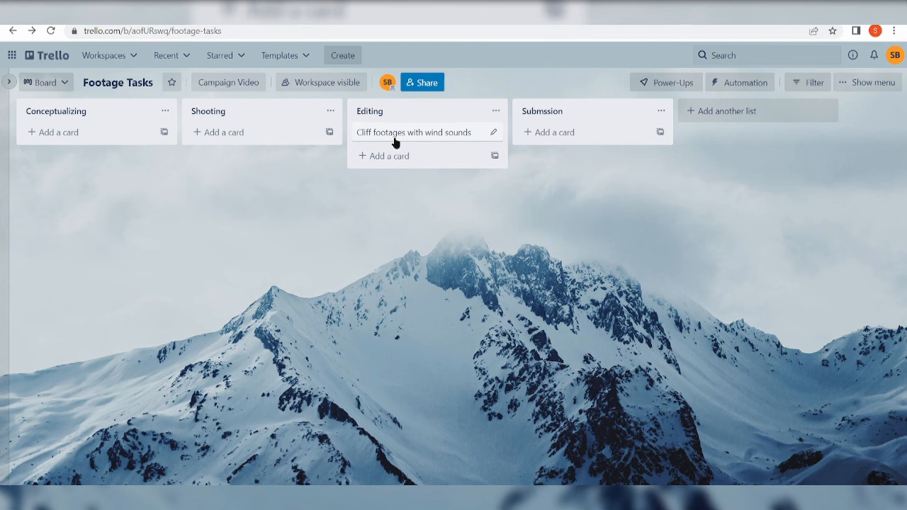
left_click_drag(387, 138, 560, 143)
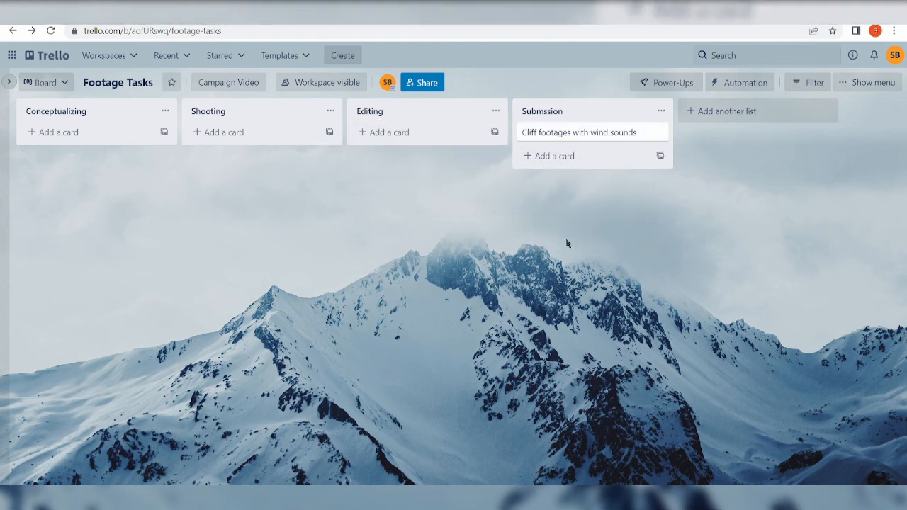